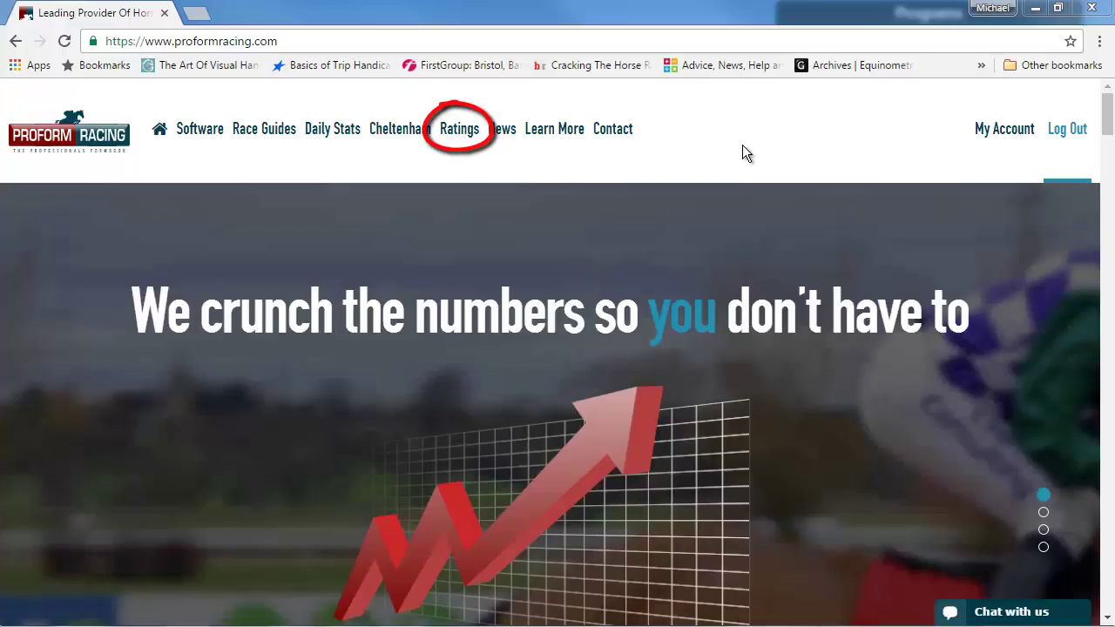
- From the Ratings section, download the Tue 27th Sep import file and show it in Downloads
click(459, 138)
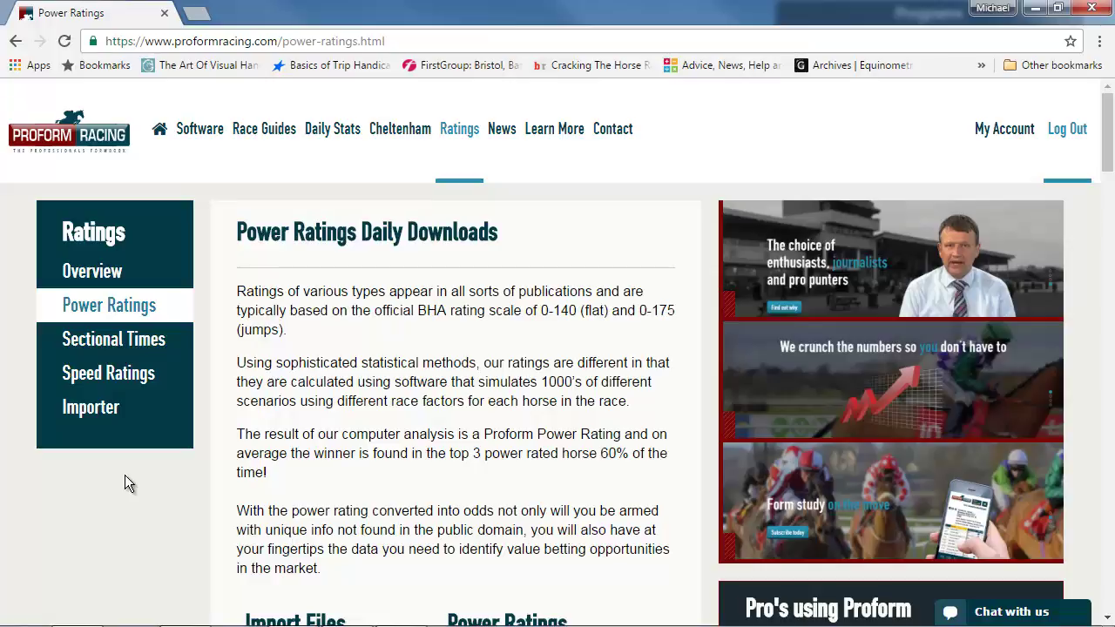
scroll(127, 479, down, 2)
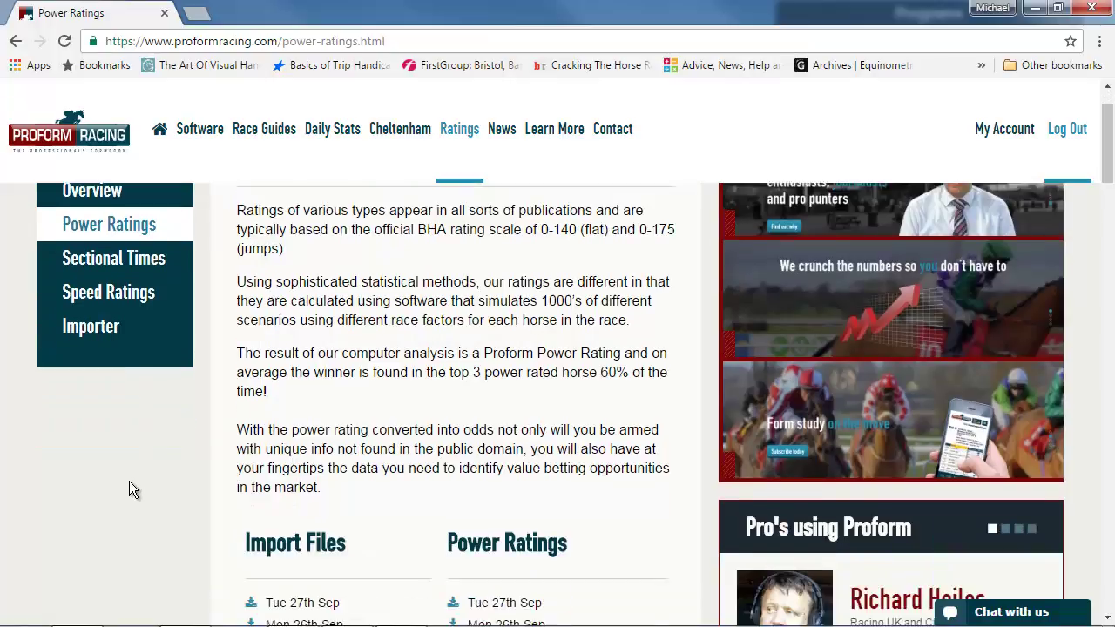
scroll(131, 484, down, 2)
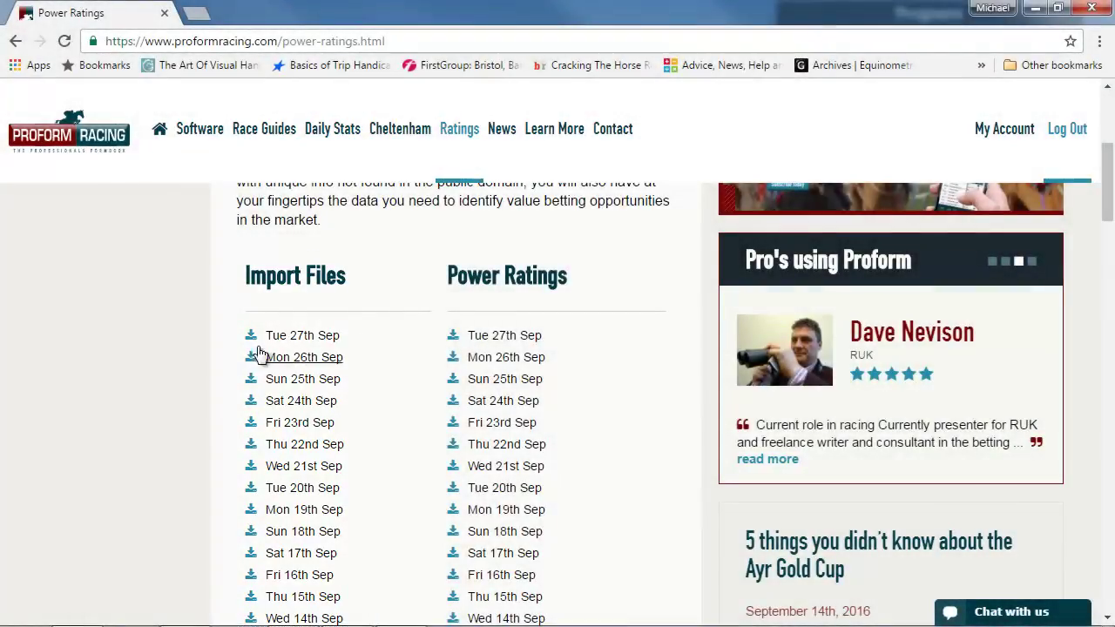
click(275, 340)
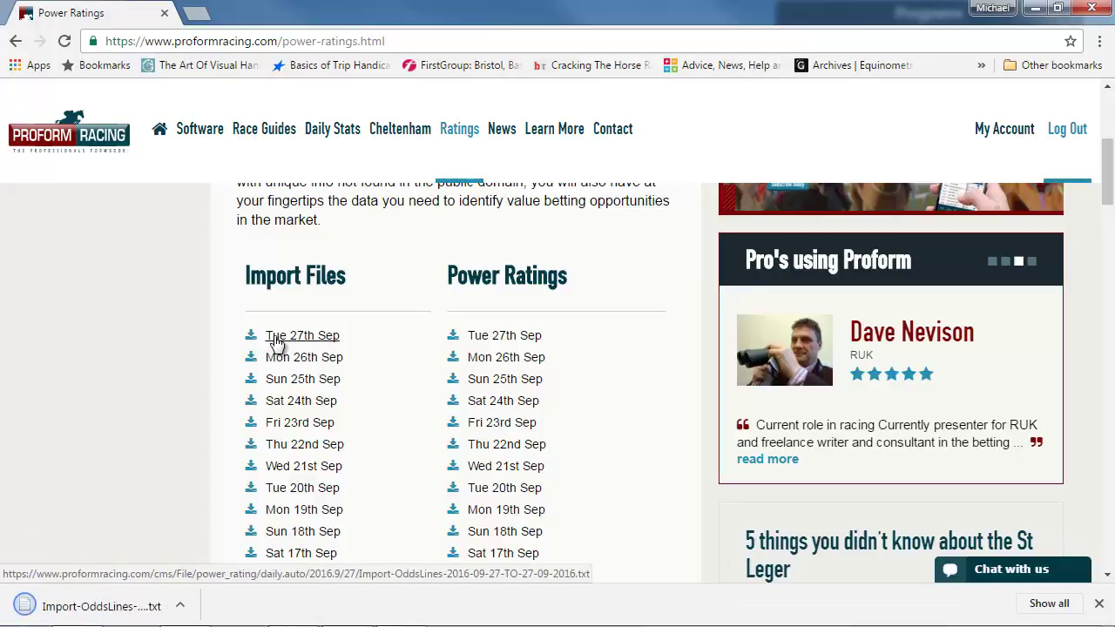
click(182, 609)
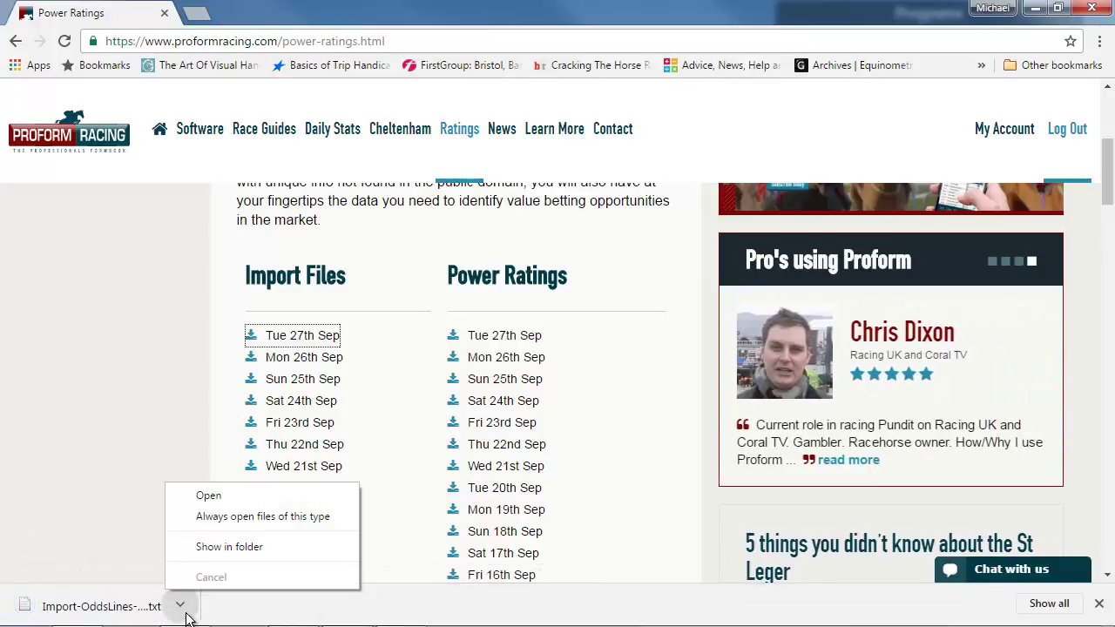
click(202, 546)
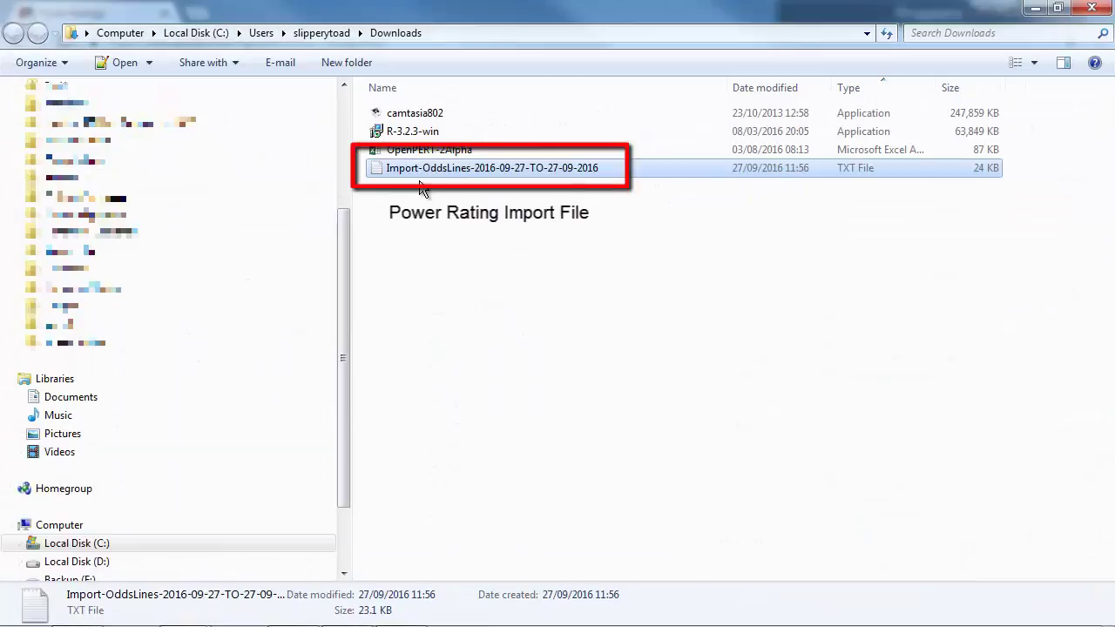
- Close Downloads, scroll through the Tue 27th Sep race tables, then go back to Daily Downloads
click(1086, 8)
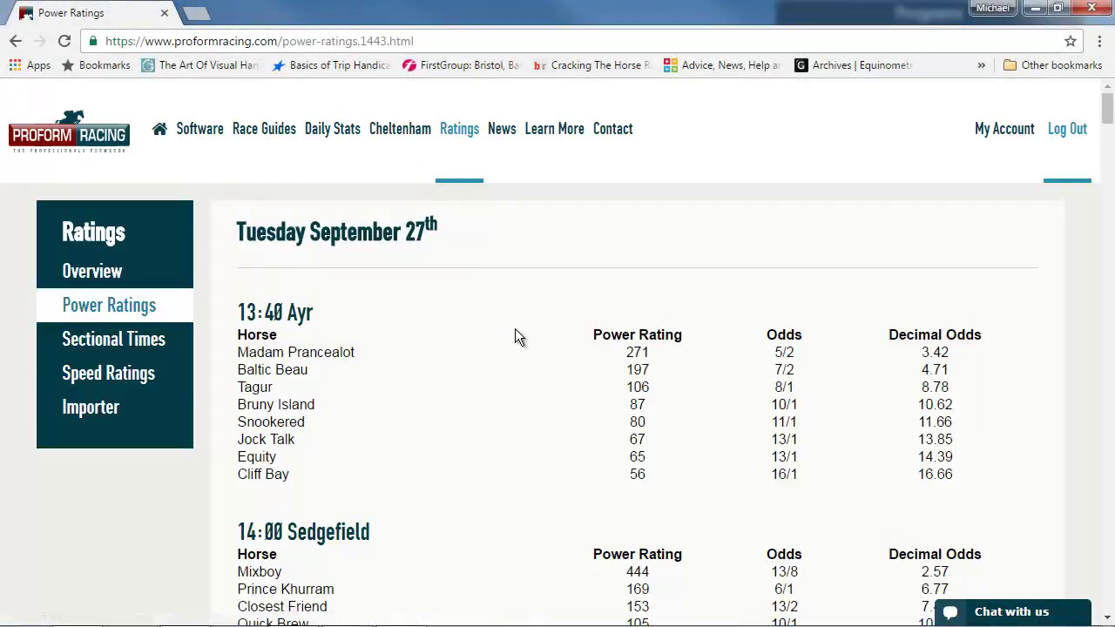
scroll(513, 338, down, 2)
scroll(511, 348, down, 1)
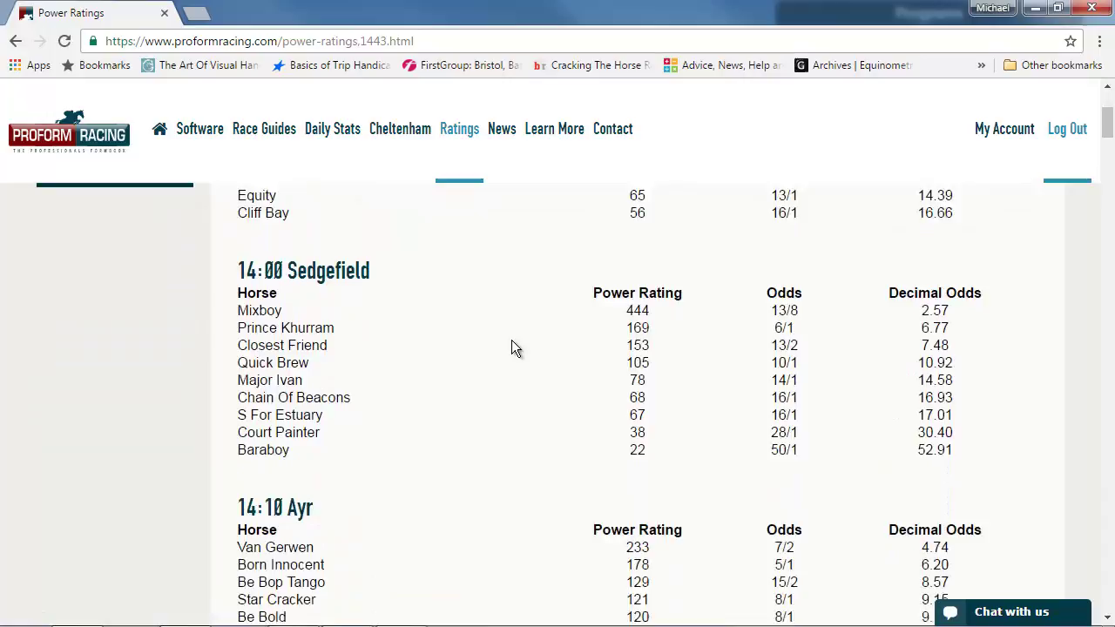
scroll(511, 349, down, 2)
scroll(511, 348, down, 1)
scroll(511, 347, down, 1)
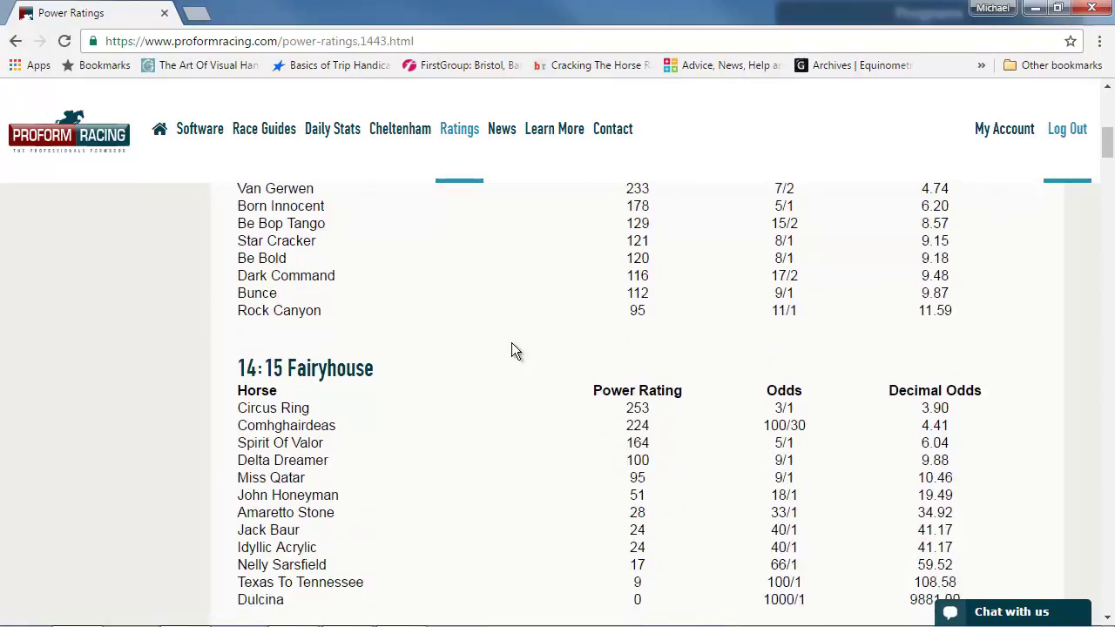
scroll(511, 348, down, 2)
scroll(511, 343, down, 1)
scroll(511, 345, down, 1)
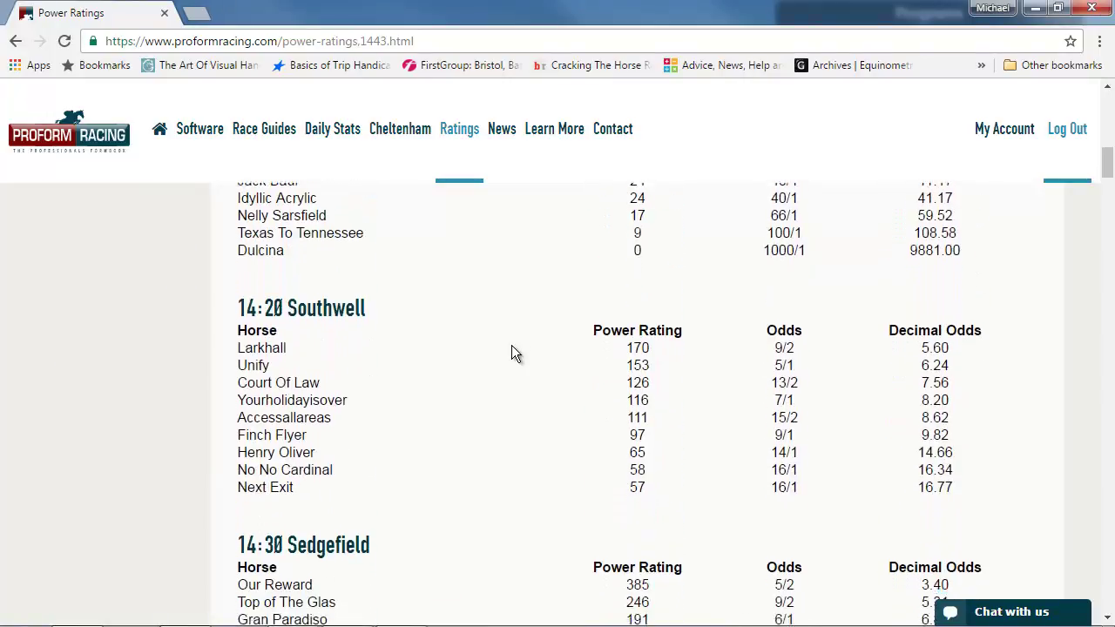
scroll(511, 345, down, 1)
click(16, 41)
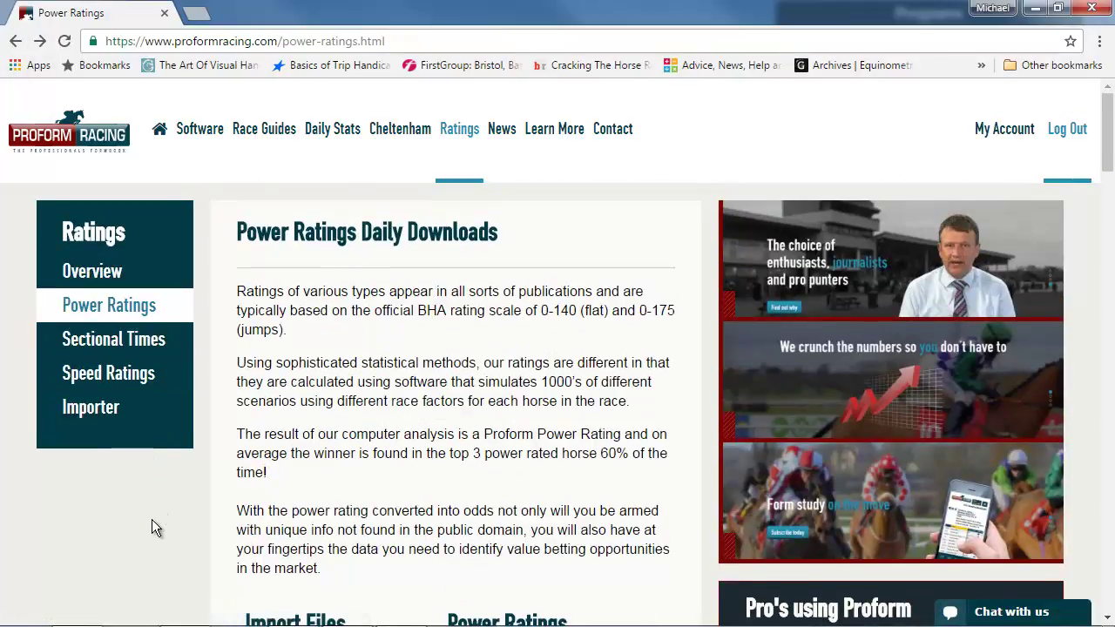
- Scroll past the importer screenshot and Importing Ratings to the Power Ratings Back Data heading
scroll(155, 522, down, 5)
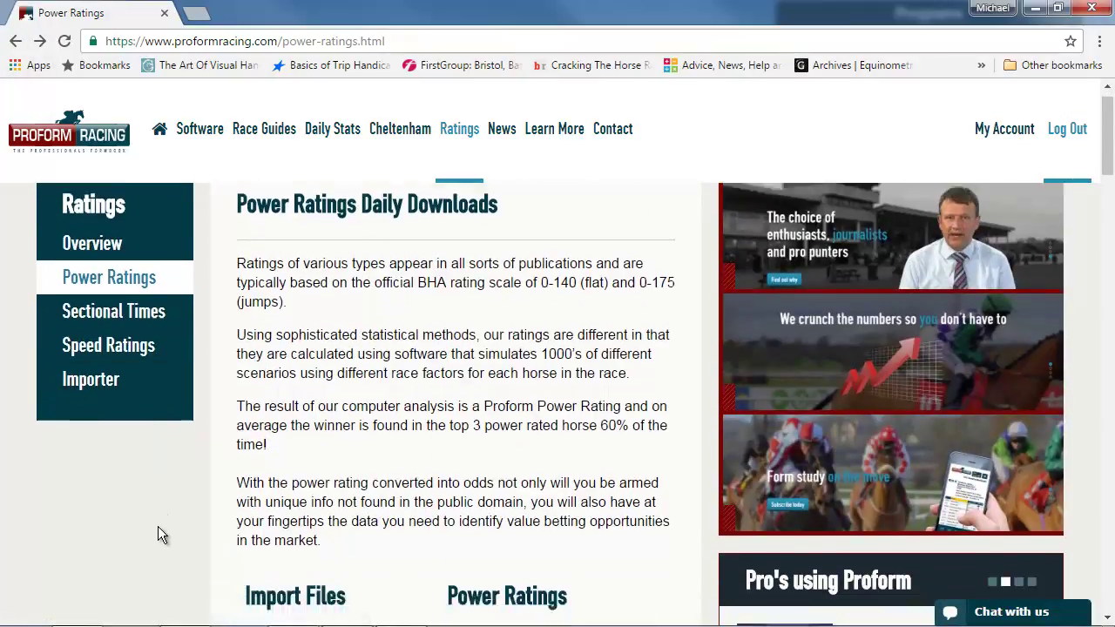
scroll(160, 532, down, 3)
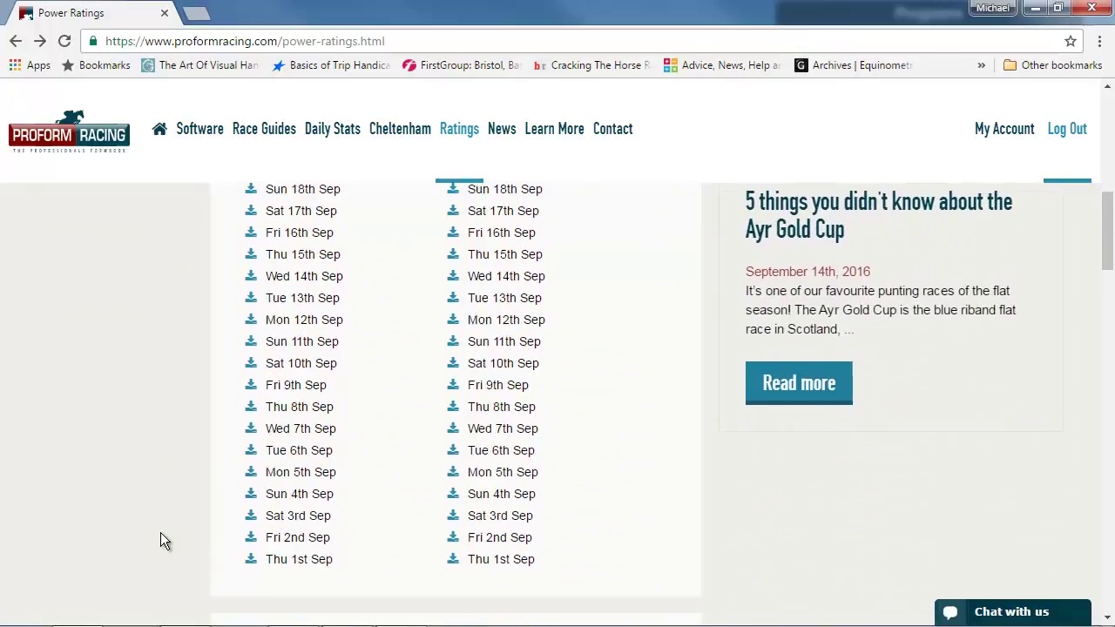
scroll(161, 532, down, 1)
scroll(160, 532, down, 1)
scroll(160, 533, down, 2)
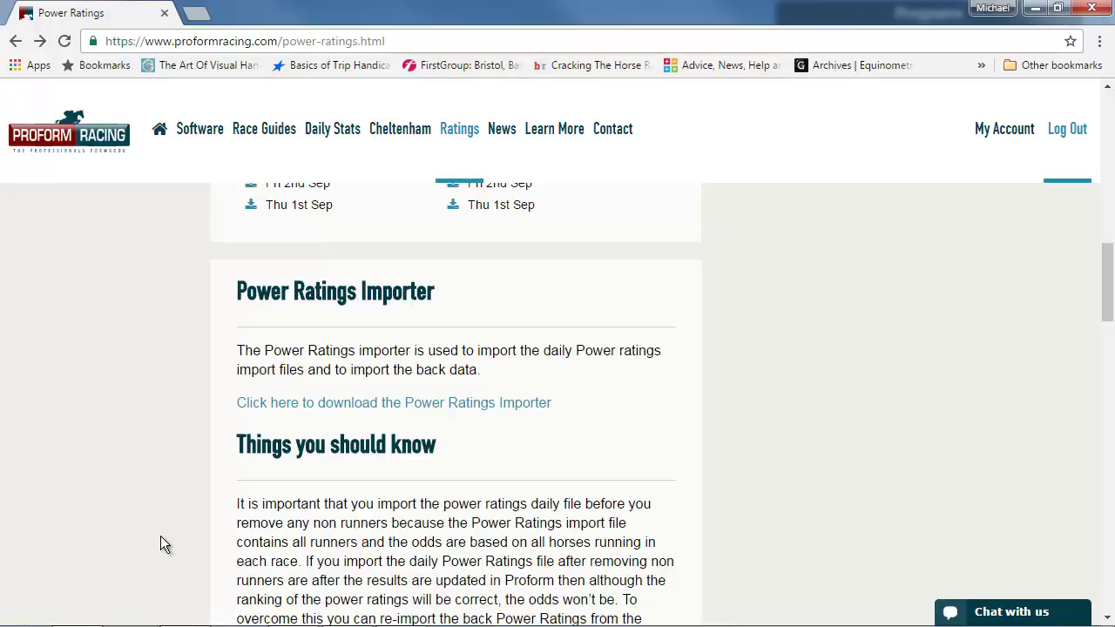
scroll(161, 536, down, 1)
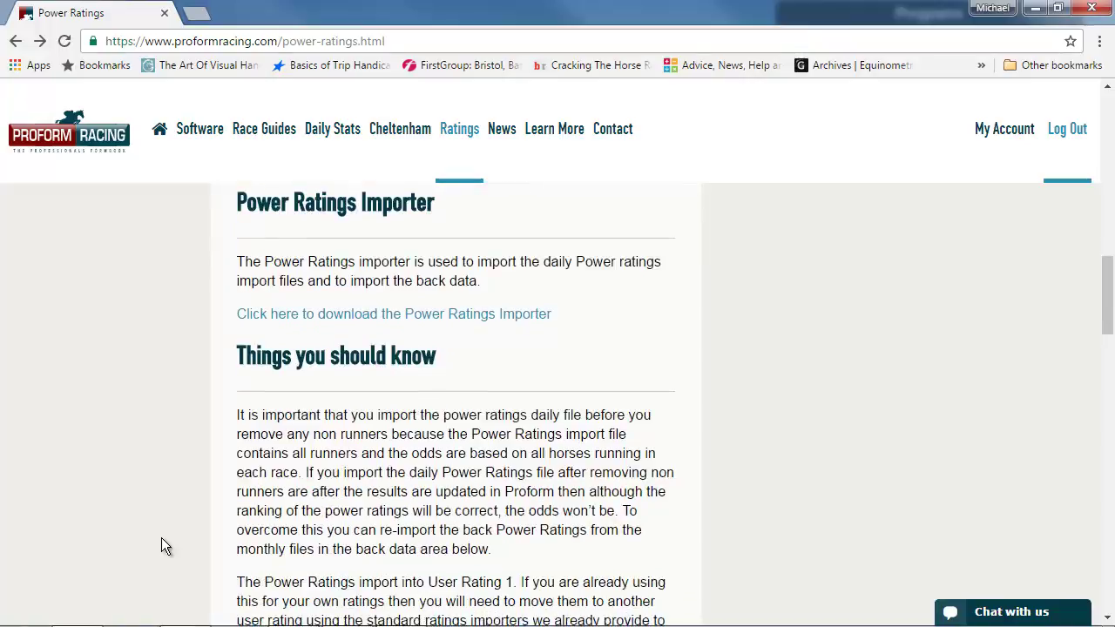
scroll(161, 538, down, 1)
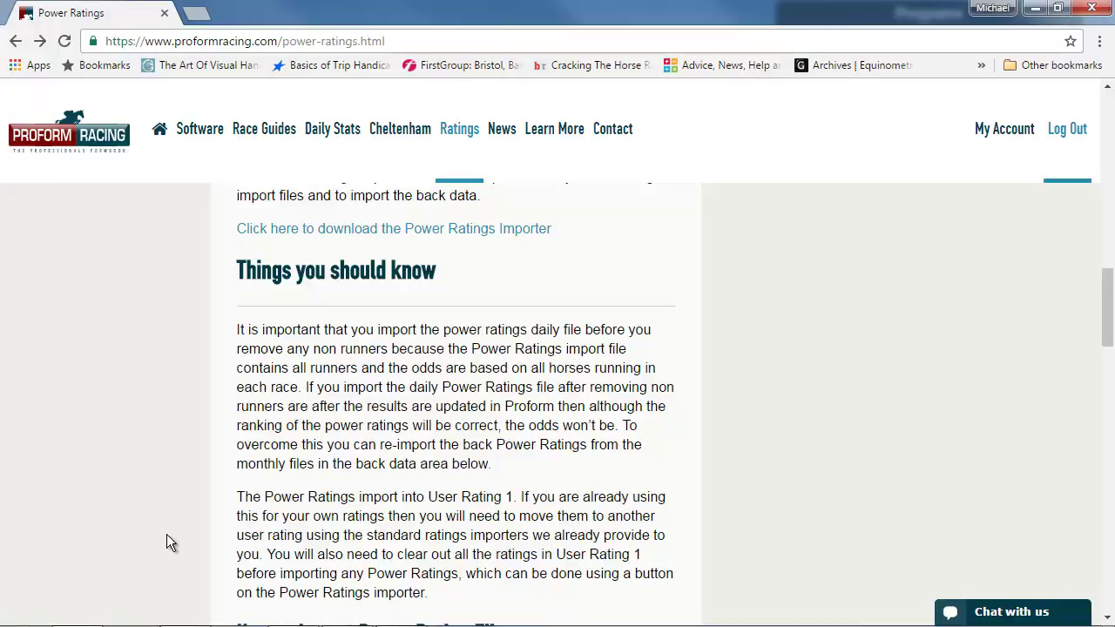
scroll(133, 497, down, 2)
scroll(133, 496, down, 1)
scroll(132, 498, down, 4)
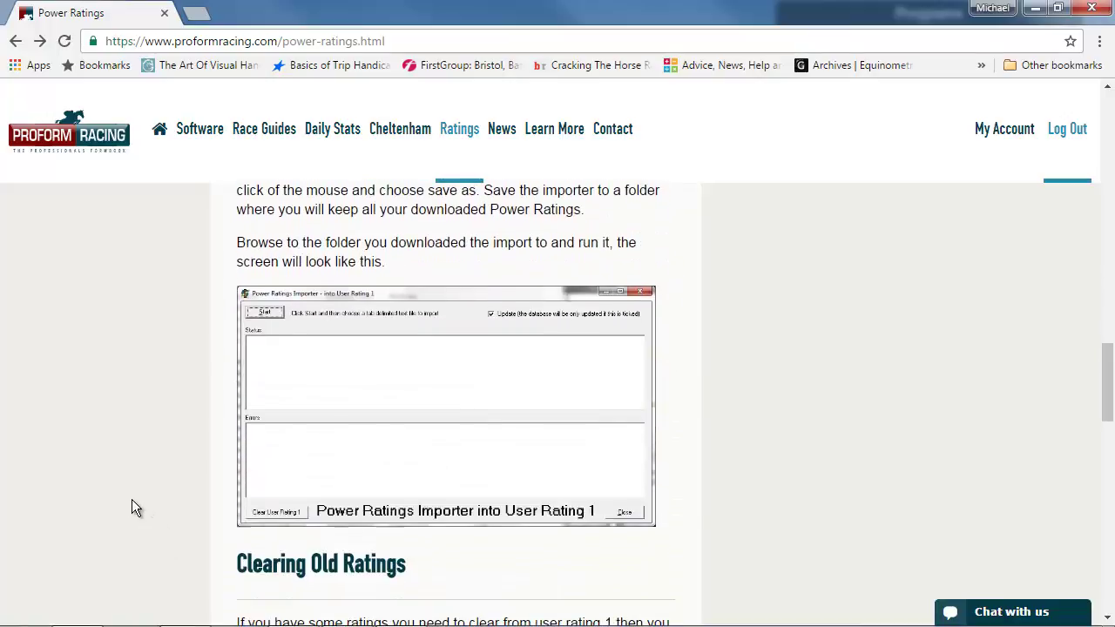
scroll(131, 500, down, 1)
scroll(132, 501, down, 4)
scroll(131, 500, down, 2)
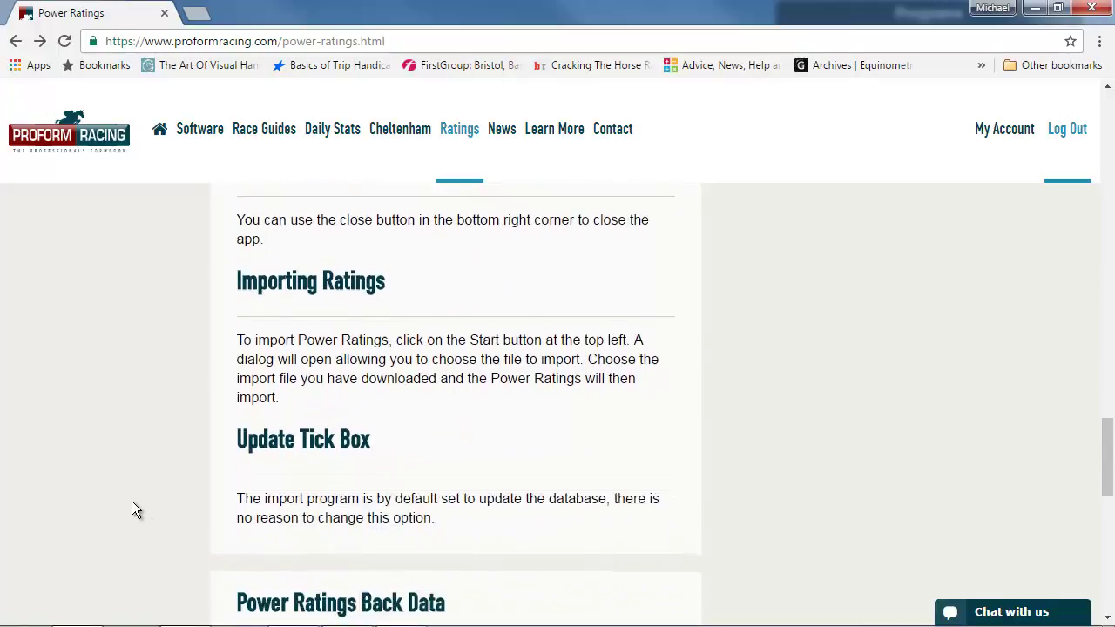
scroll(131, 502, down, 2)
scroll(132, 511, down, 1)
scroll(131, 510, down, 1)
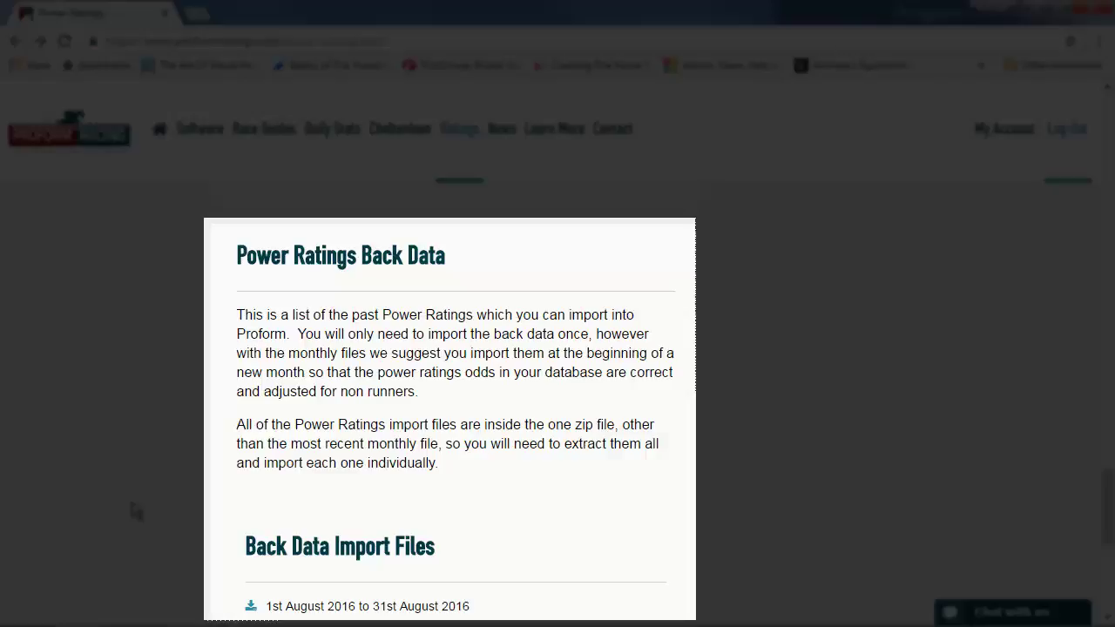
- Glance at the Back Data Import Files, then scroll back up to the Power Ratings Importer link
scroll(137, 511, down, 1)
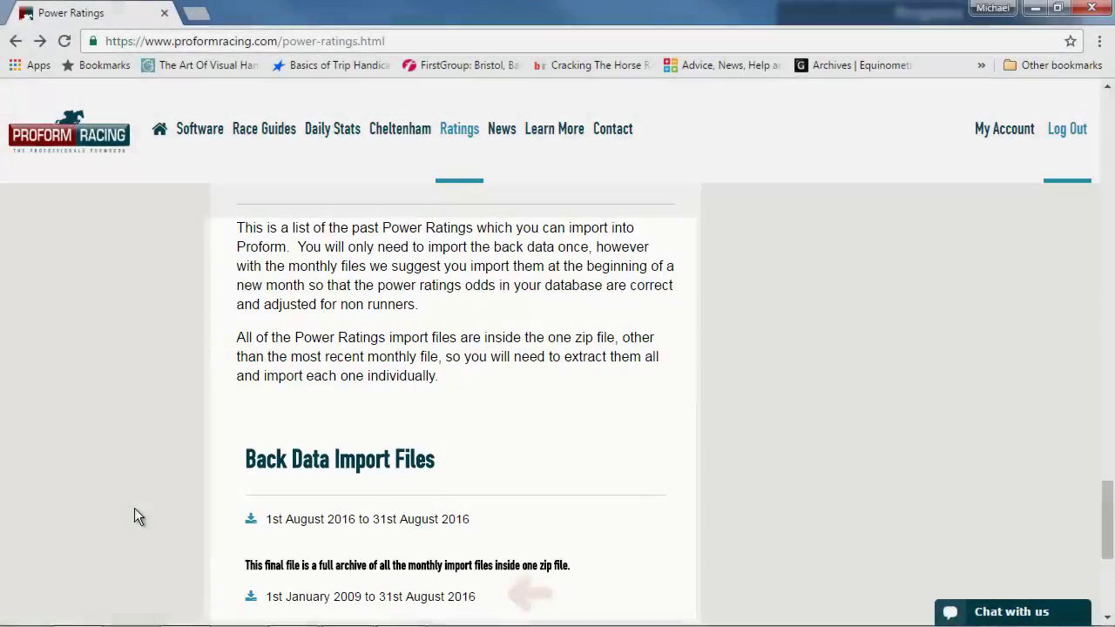
scroll(135, 508, up, 3)
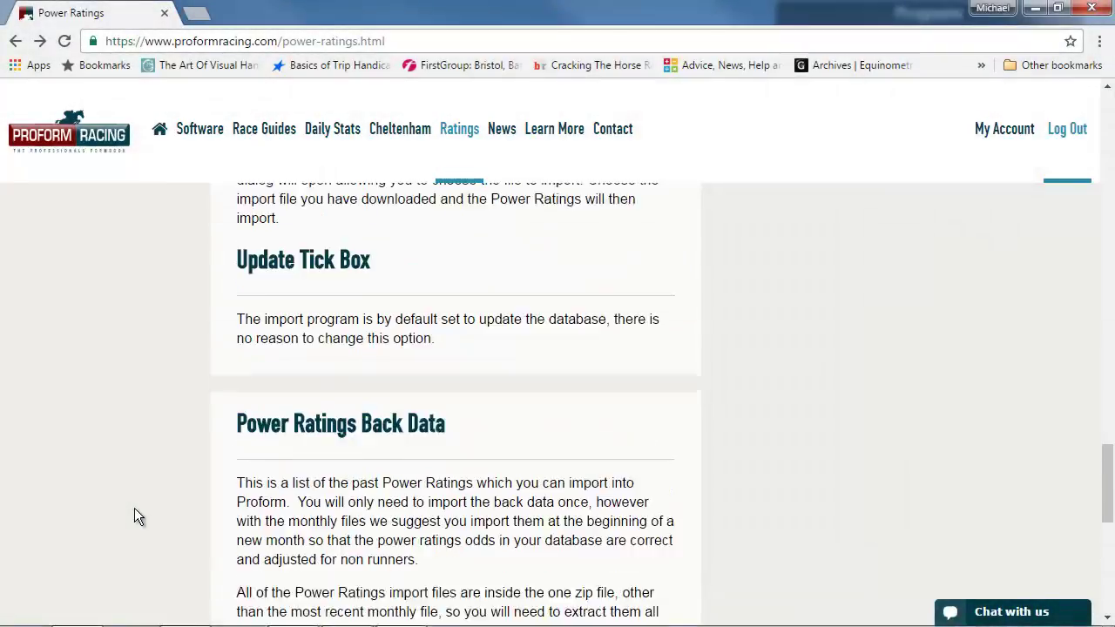
scroll(134, 508, up, 4)
scroll(135, 510, up, 5)
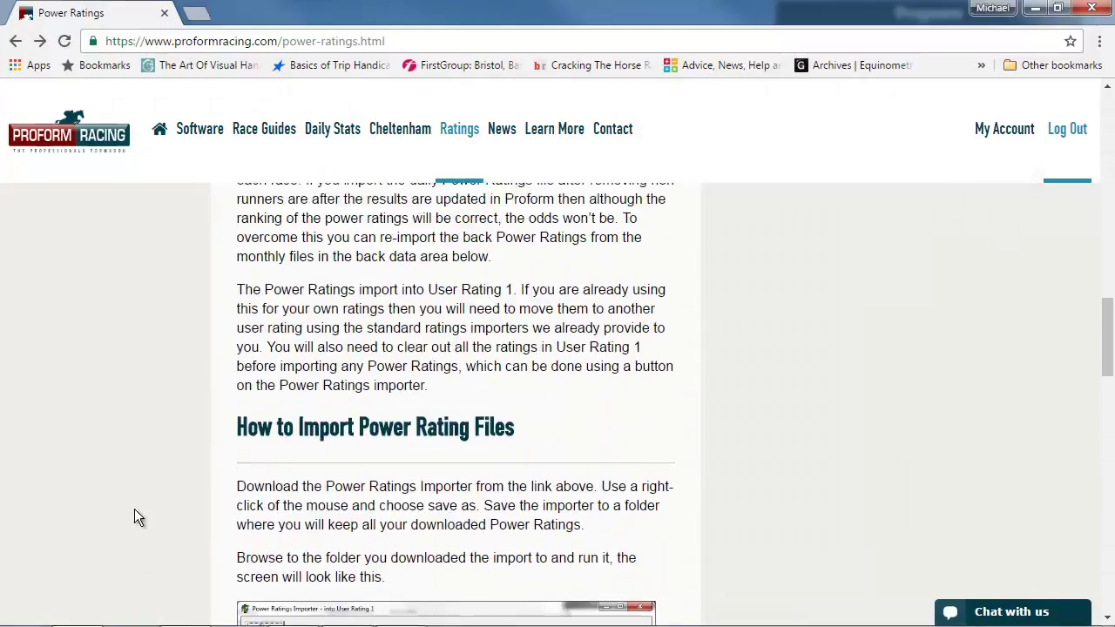
scroll(135, 510, up, 2)
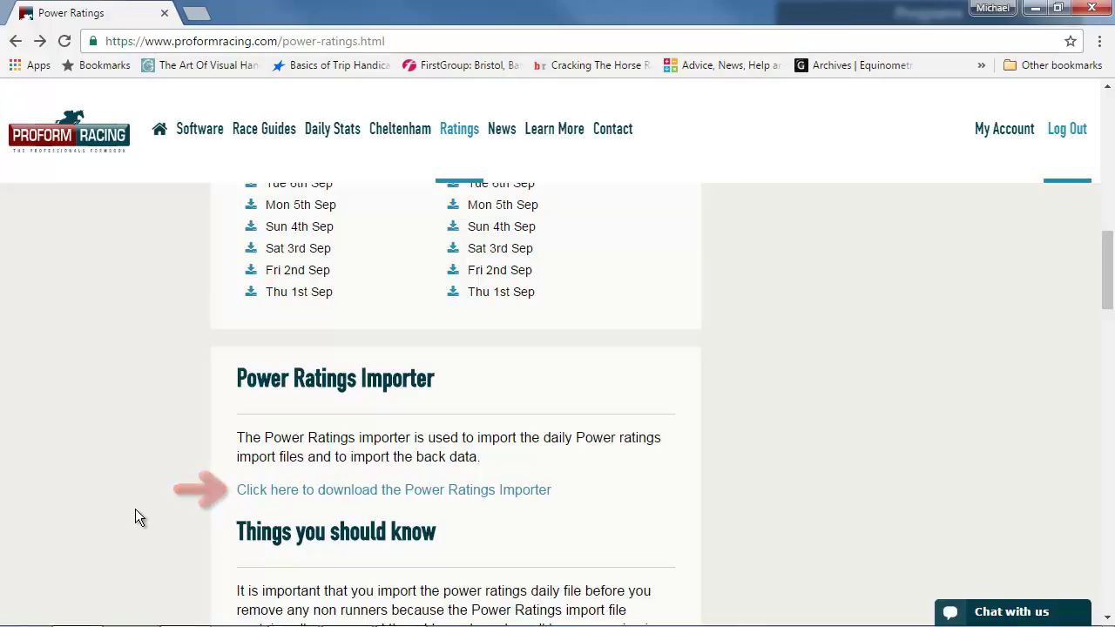
- Download the Power Ratings Importer program and show it in the Downloads folder
click(251, 493)
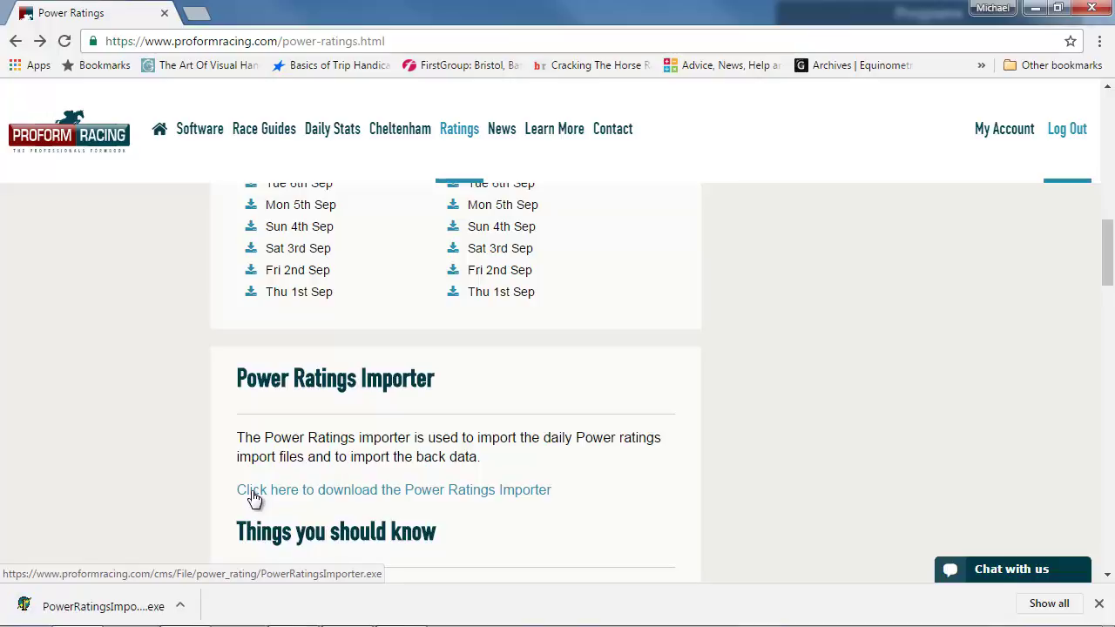
click(178, 604)
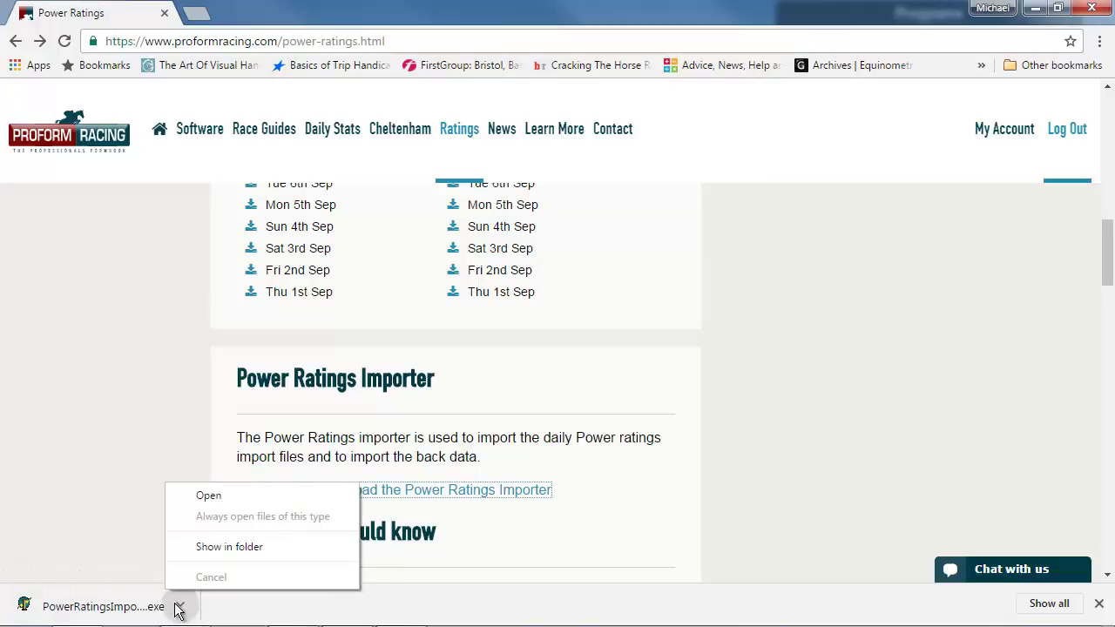
click(199, 548)
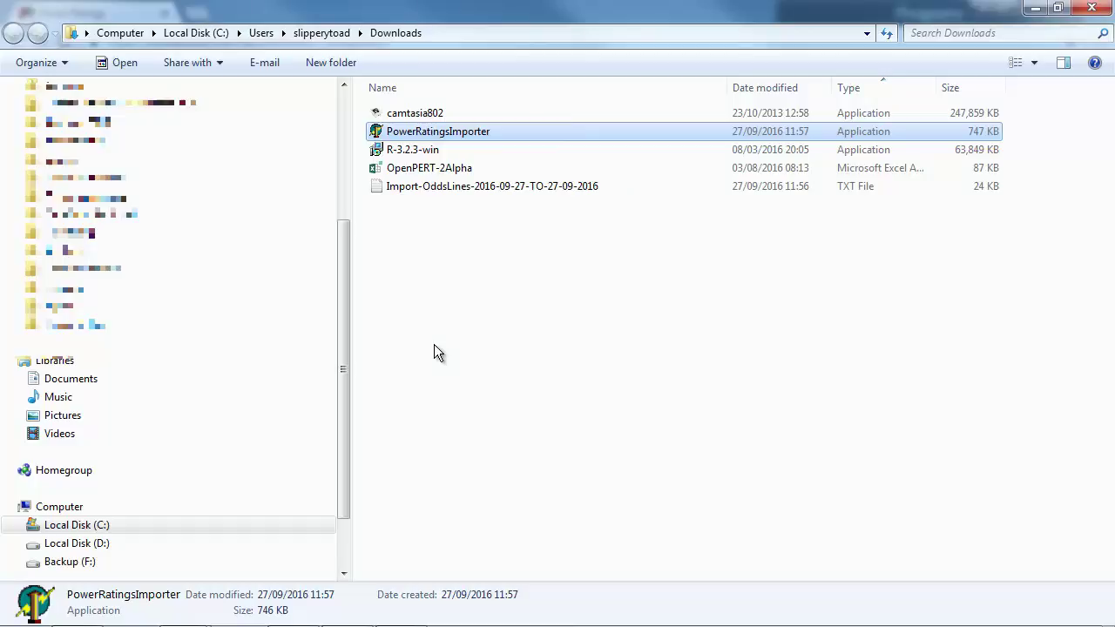
- Run PowerRatingsImporter from Downloads, allowing it past the security warning
double_click(427, 132)
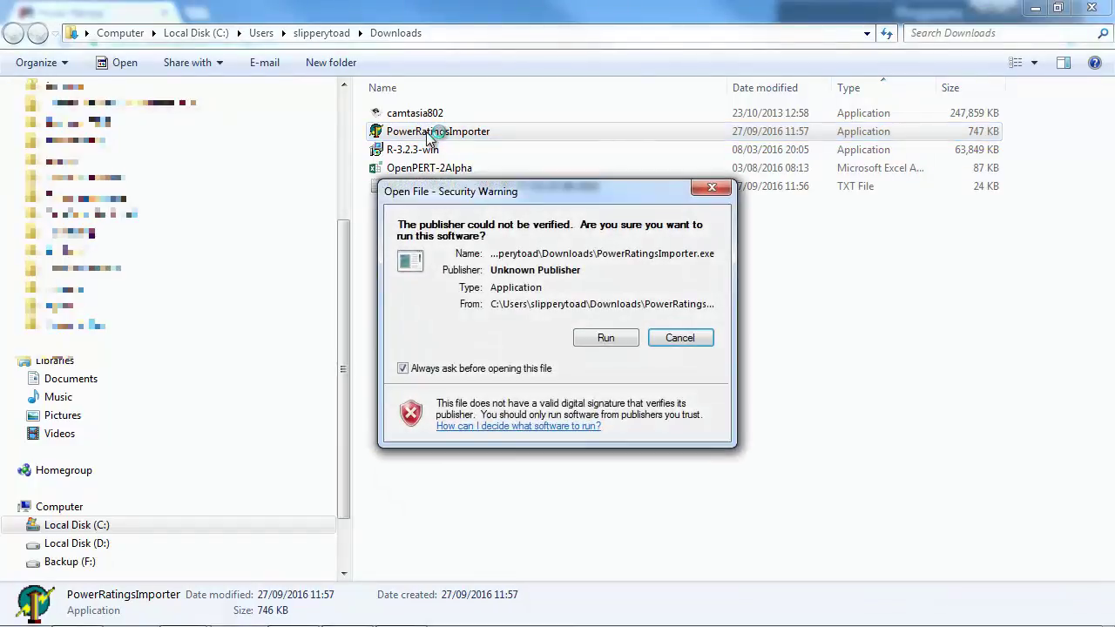
click(606, 336)
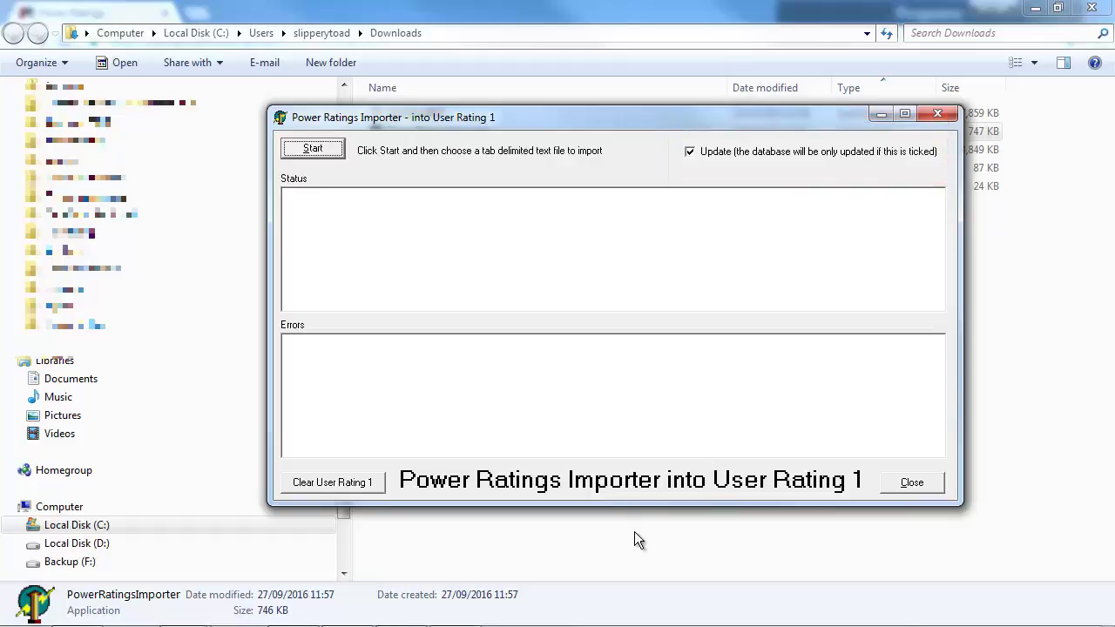
- Import Import-OddsLines-2016-09-28-TO-28-09-2016 into User Rating 1 and acknowledge DONE
click(315, 150)
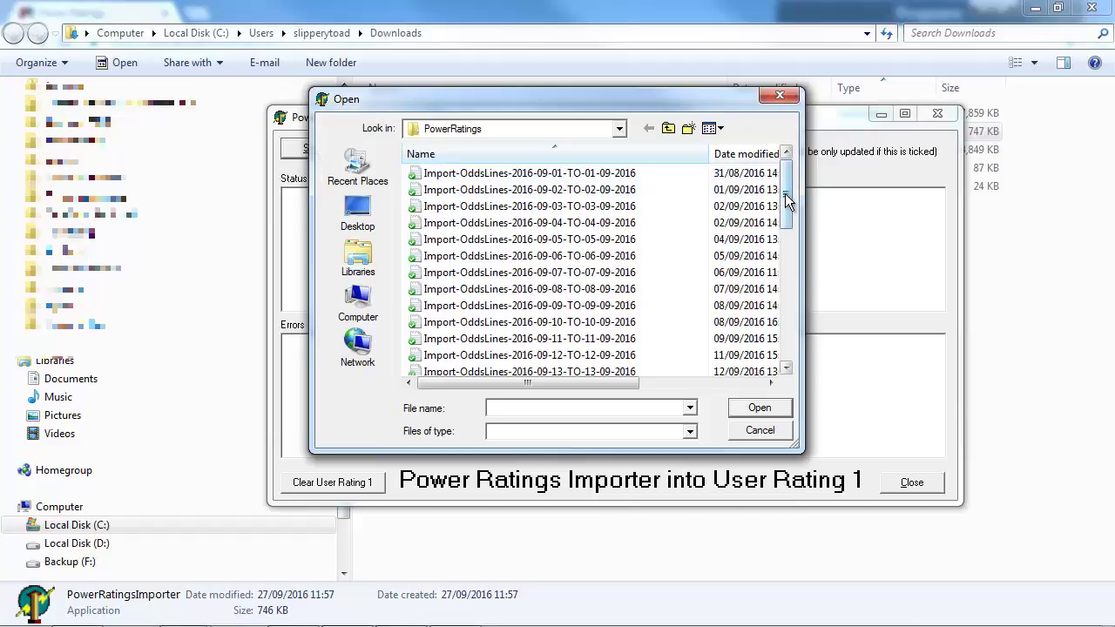
drag(785, 198, 788, 326)
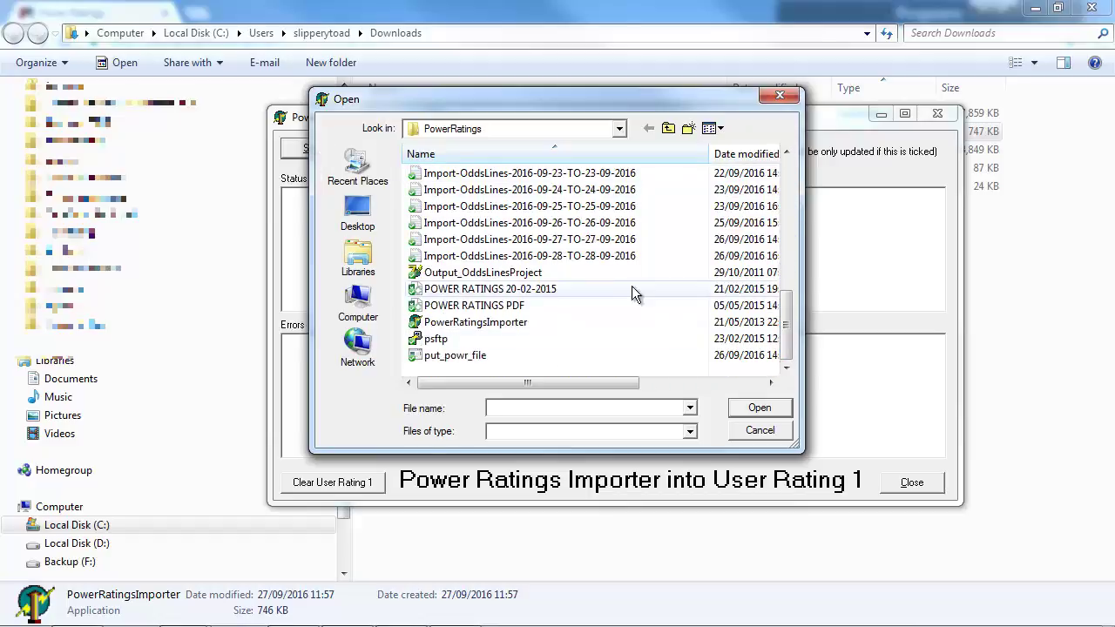
click(592, 257)
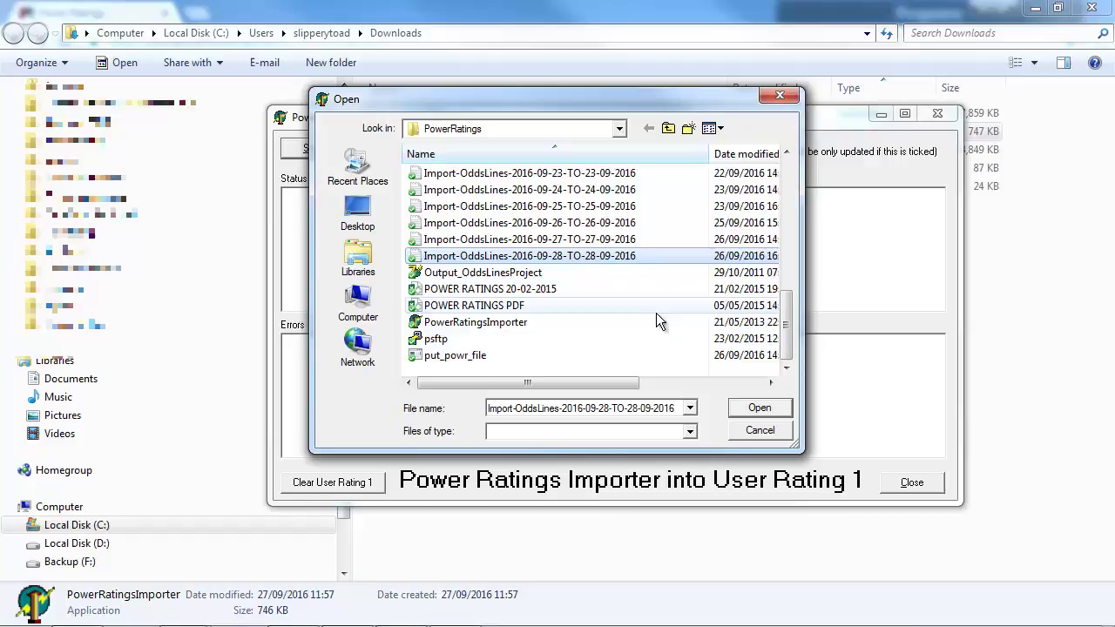
click(758, 408)
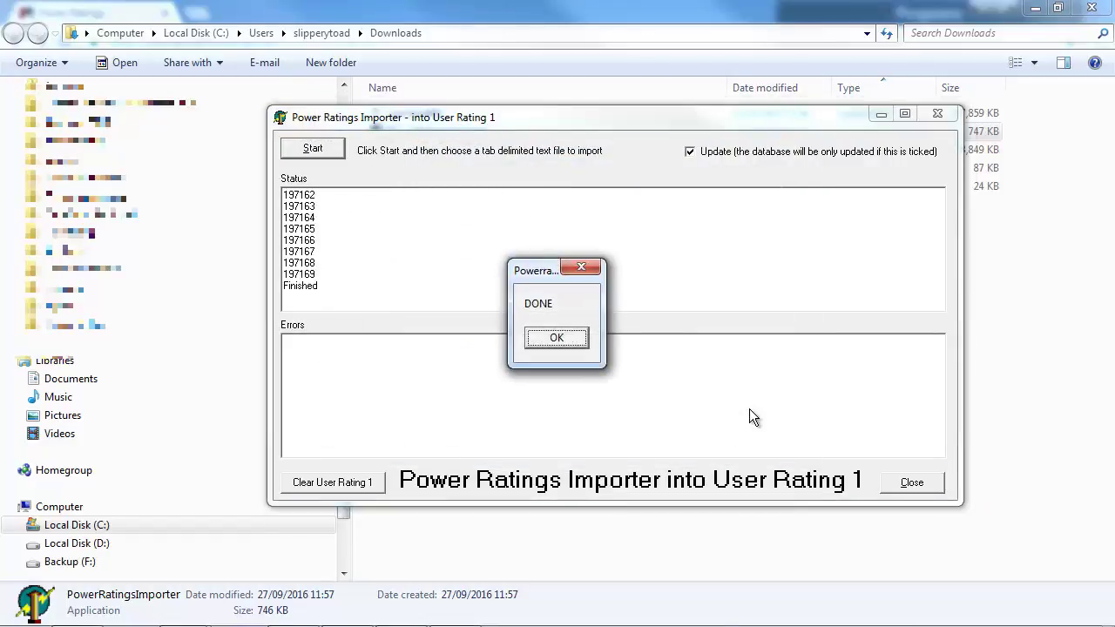
click(583, 345)
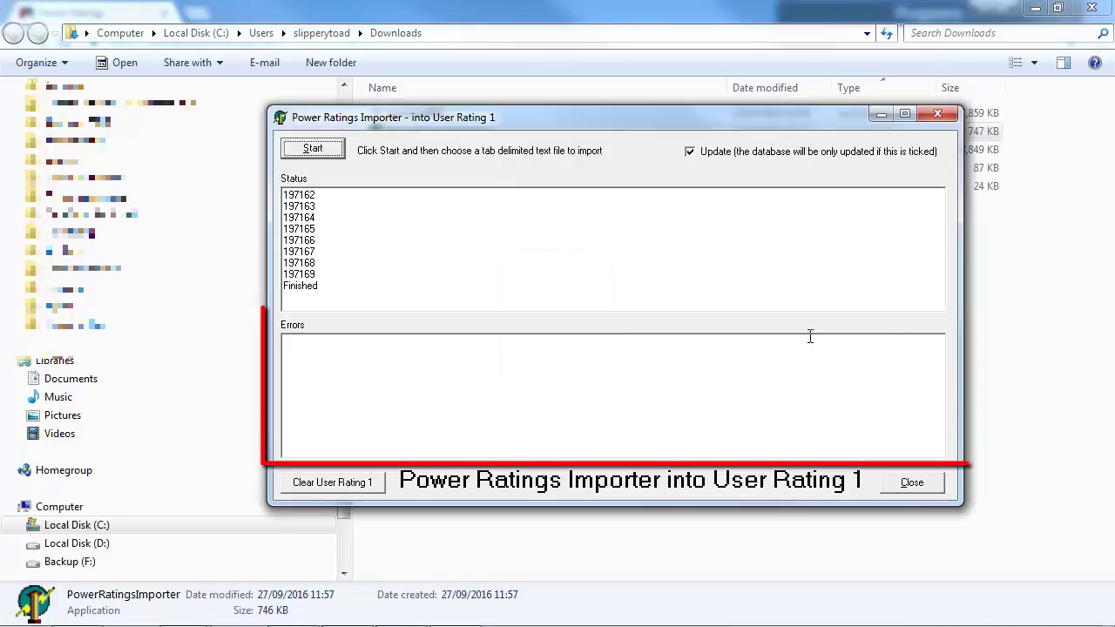